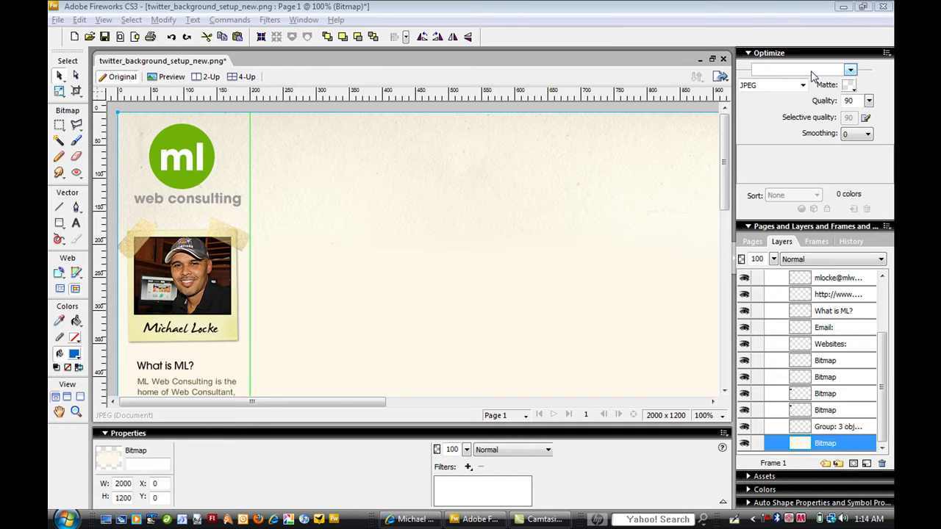
# - Switch to Internet Explorer to show the Twitter profile with the custom left-column background
pyautogui.hotkey('alt', 'Tab')
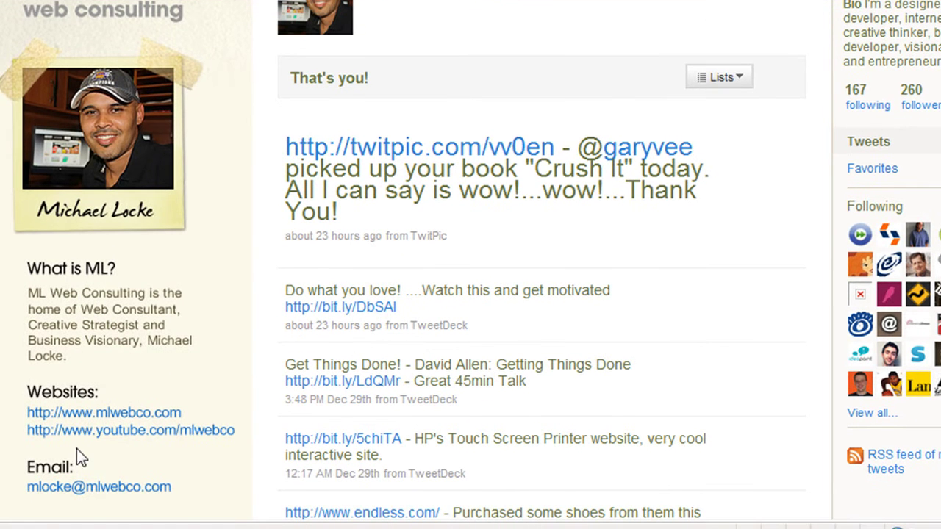
# - Return to Fireworks showing twitter_background_setup_new.png with its left sidebar design
pyautogui.hotkey('alt', 'Tab')
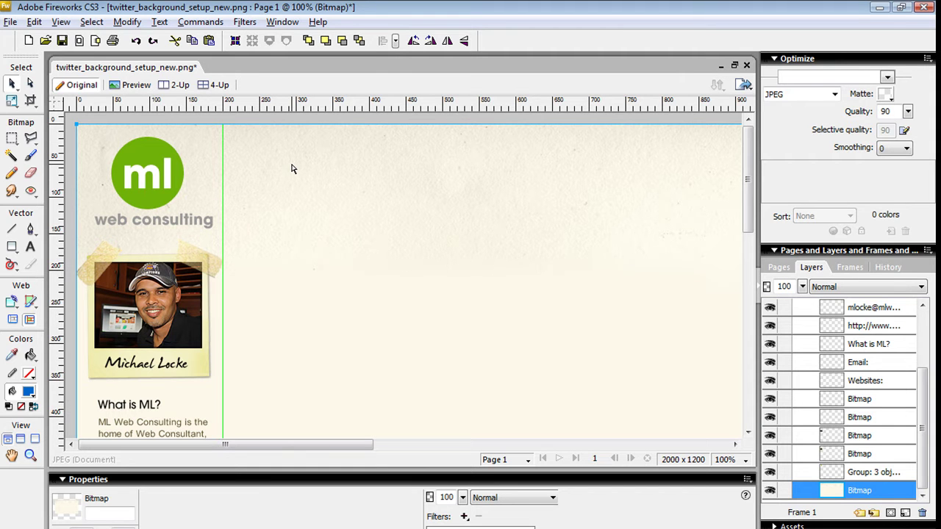
# - Browse the twitrounds sample backgrounds in Internet Explorer, then return to the Fireworks design file
pyautogui.hotkey('alt', 'Tab')
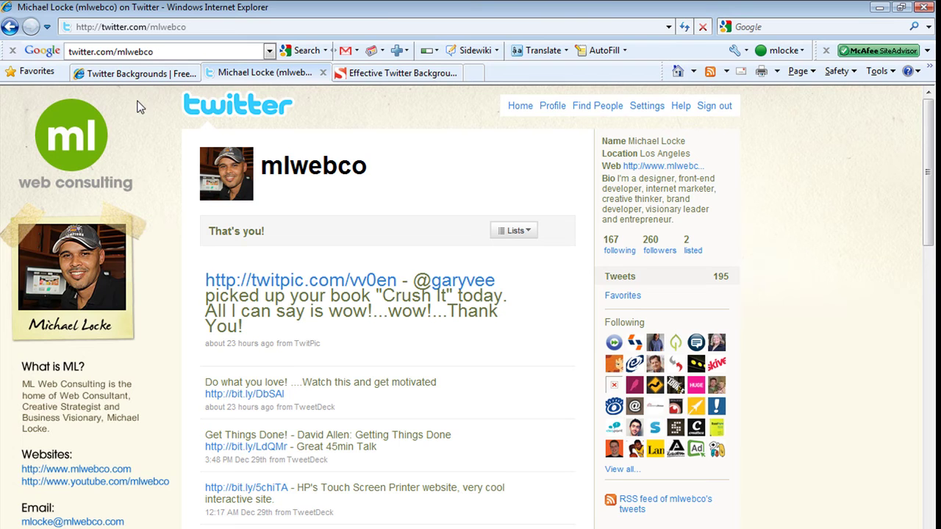
pyautogui.click(142, 74)
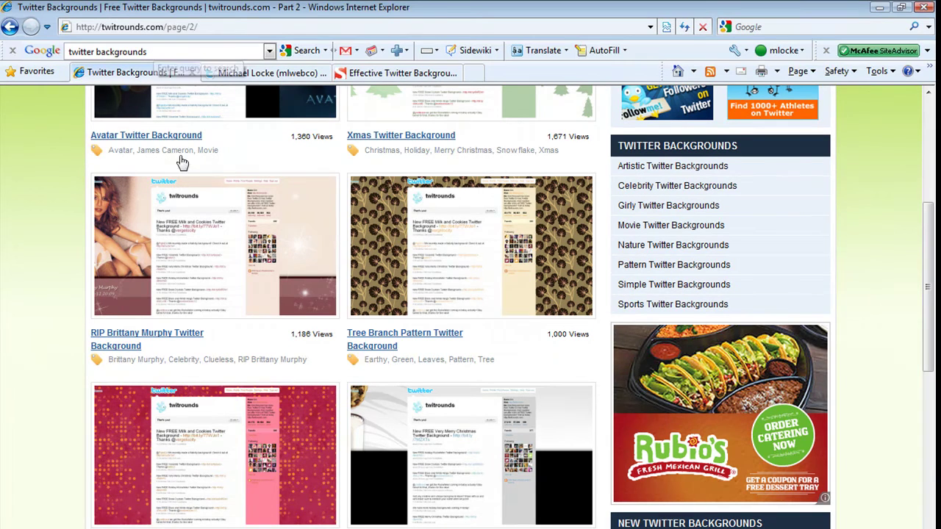
pyautogui.scroll(5, 182, 163)
pyautogui.scroll(-3, 184, 171)
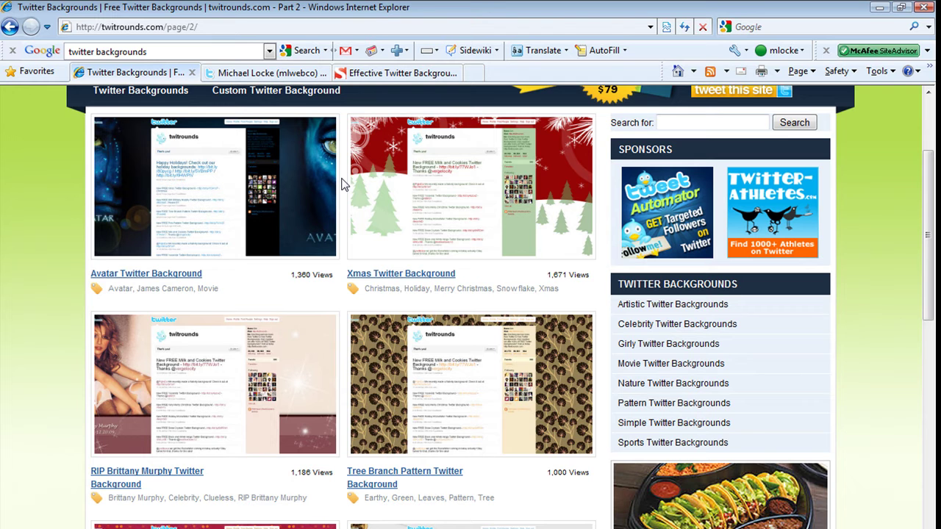
pyautogui.scroll(3, 342, 184)
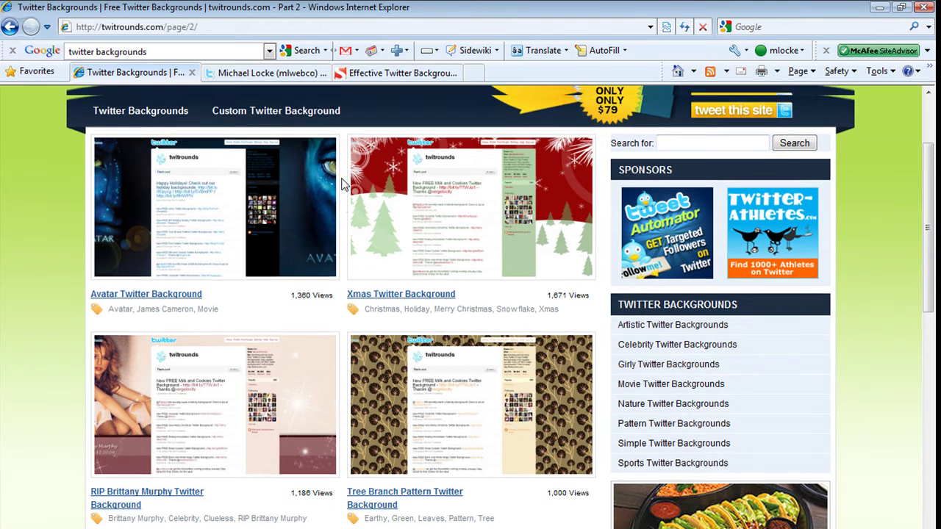
pyautogui.click(246, 72)
pyautogui.hotkey('alt', 'Tab')
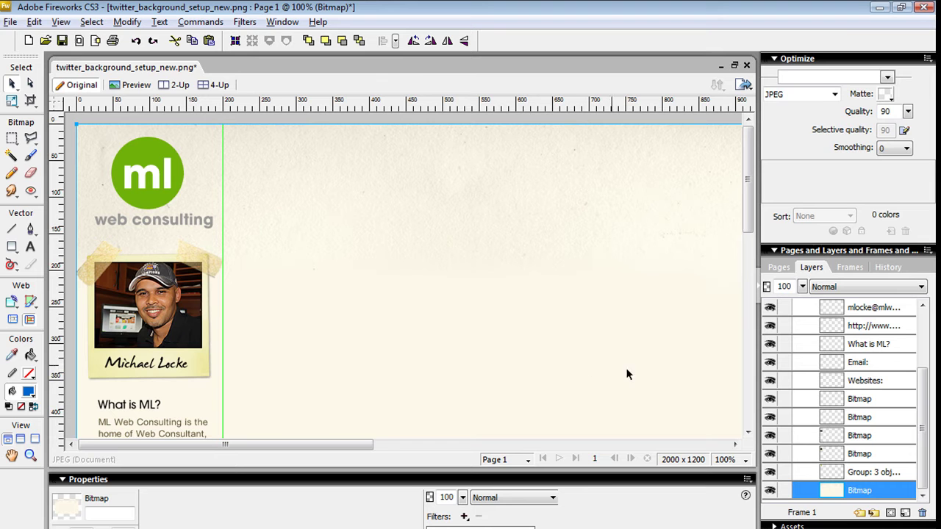
# - Compare the 2000x1200 canvas at 25% and 50% zoom, ending at 25%
pyautogui.click(727, 460)
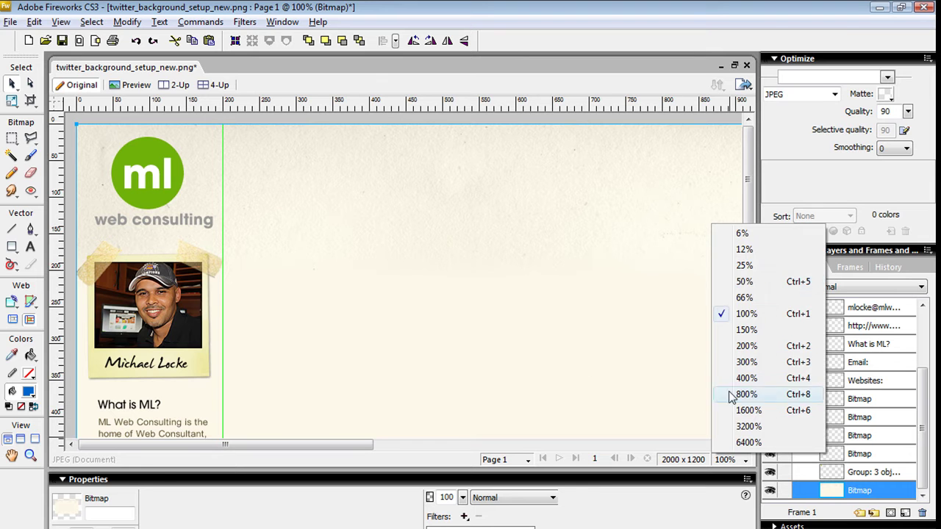
pyautogui.click(744, 265)
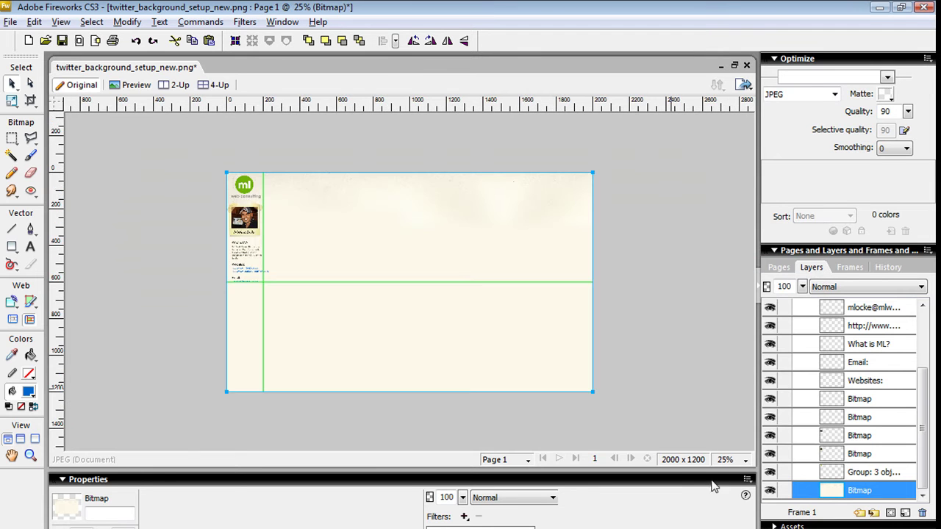
pyautogui.click(727, 460)
pyautogui.click(744, 282)
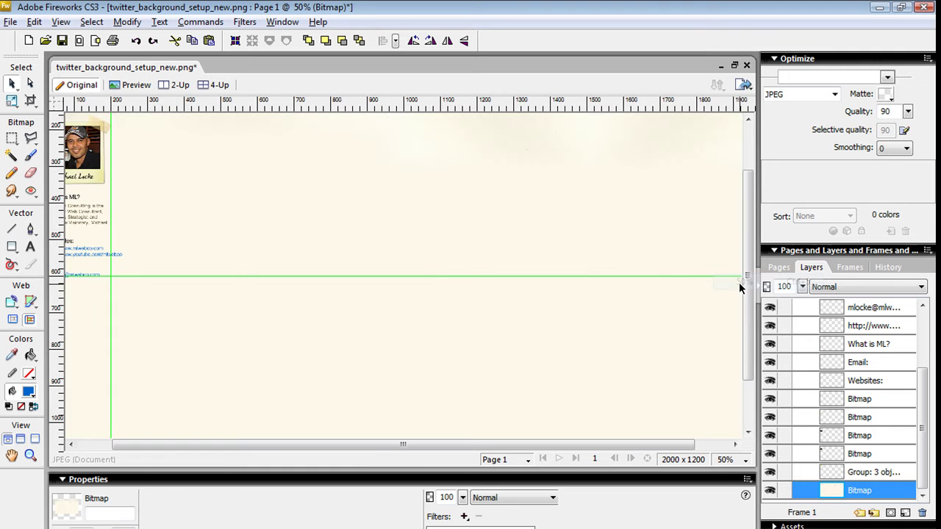
pyautogui.moveTo(589, 446); pyautogui.dragTo(487, 445)
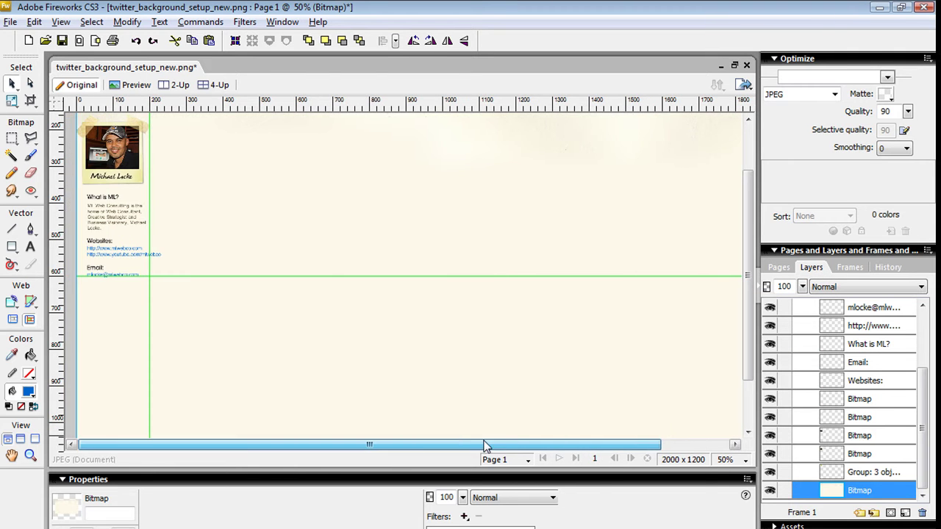
pyautogui.scroll(5, 468, 425)
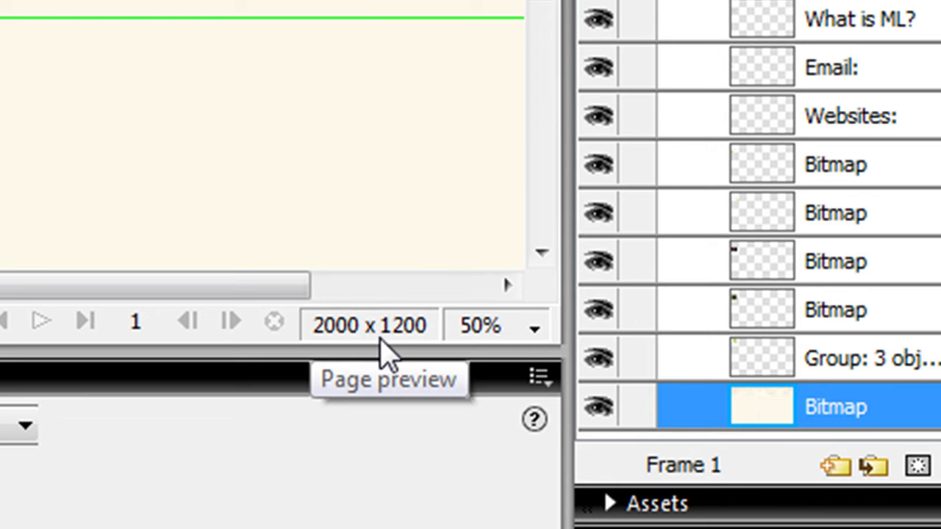
pyautogui.click(522, 320)
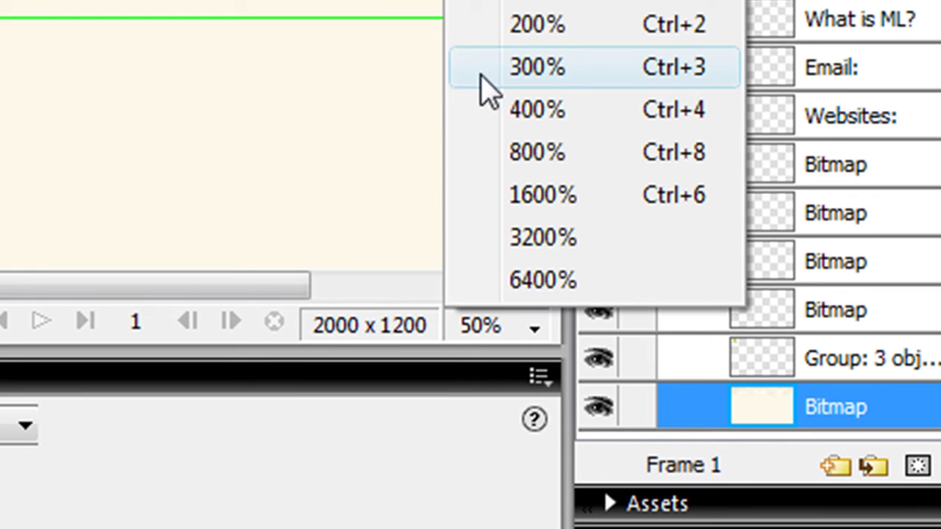
pyautogui.hotkey('ctrl', '-')
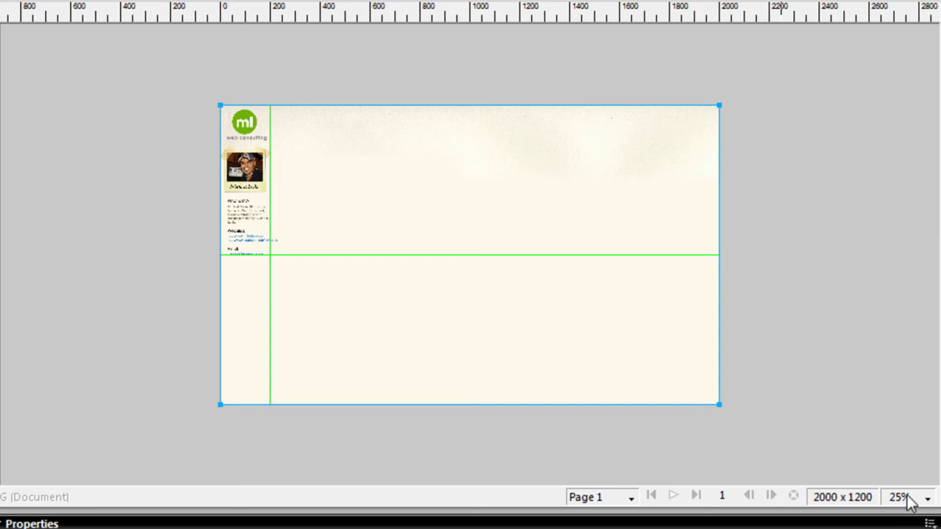
# - Zoom to 100% and scroll to the page's top-left corner
pyautogui.click(911, 500)
pyautogui.click(931, 299)
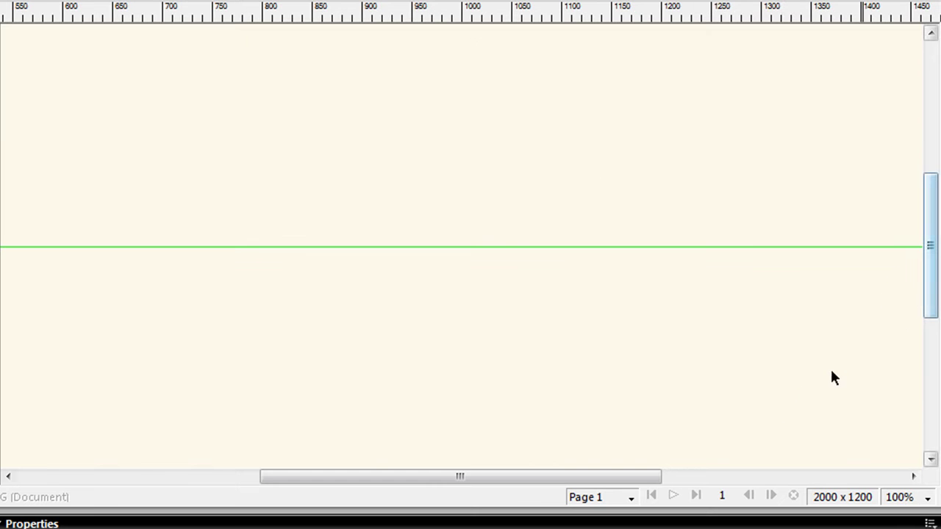
pyautogui.moveTo(643, 477); pyautogui.dragTo(222, 433)
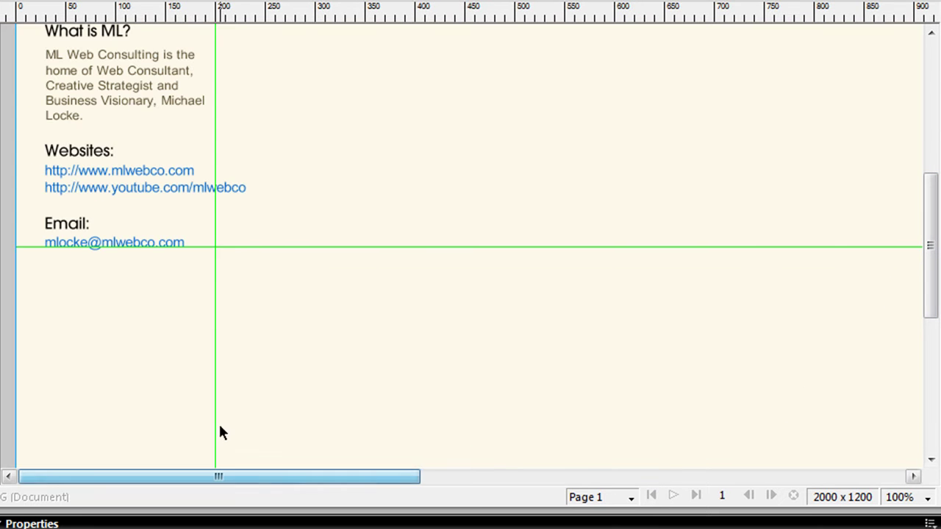
pyautogui.scroll(5, 257, 430)
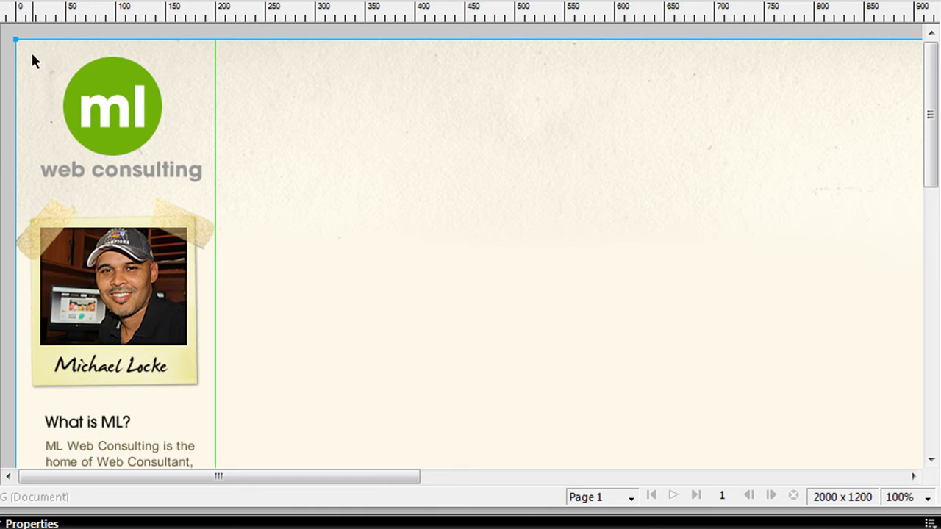
# - Try shifting the paper texture, undo it back to its corner, then select and deselect the logo
pyautogui.moveTo(330, 73); pyautogui.dragTo(510, 122)
pyautogui.hotkey('ctrl', 'z')
pyautogui.moveTo(355, 112); pyautogui.dragTo(616, 147)
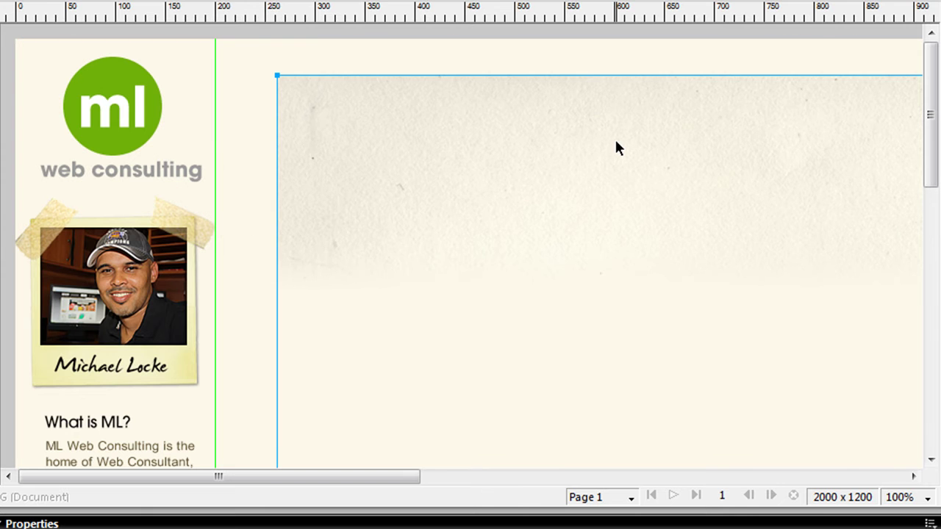
pyautogui.hotkey('ctrl', 'z')
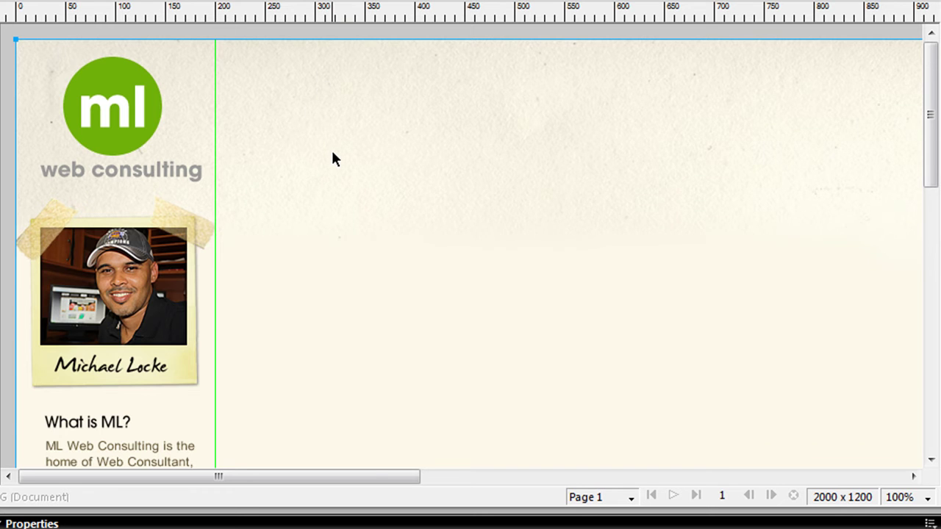
pyautogui.scroll(-3, 331, 158)
pyautogui.scroll(3, 332, 164)
pyautogui.click(88, 127)
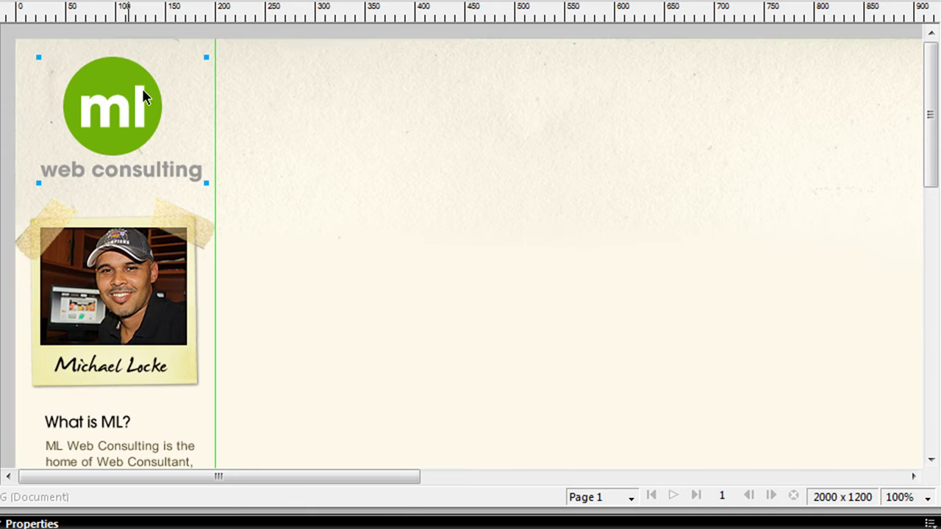
pyautogui.click(8, 101)
# - Slice the left column from the top down below the email link, then hide slice overlays
pyautogui.moveTo(16, 39); pyautogui.dragTo(214, 368)
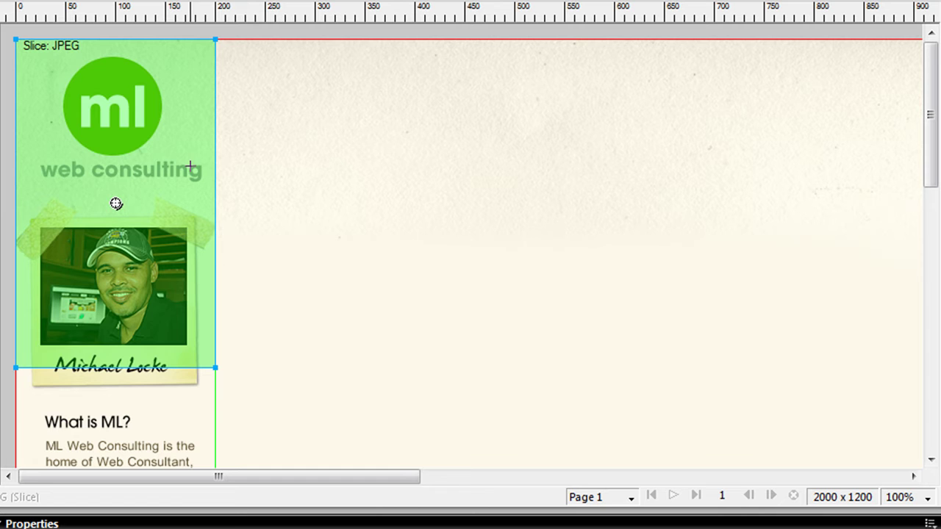
pyautogui.scroll(-3, 190, 168)
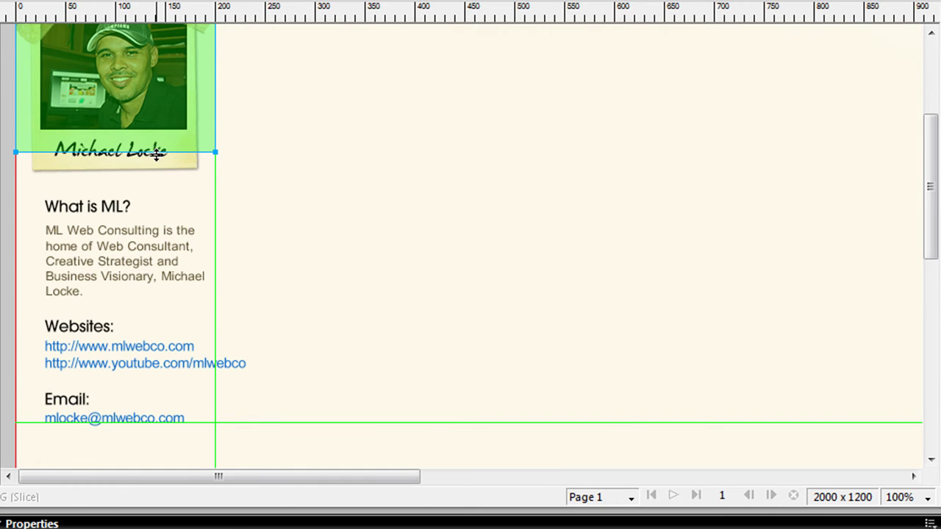
pyautogui.moveTo(156, 153); pyautogui.dragTo(145, 423)
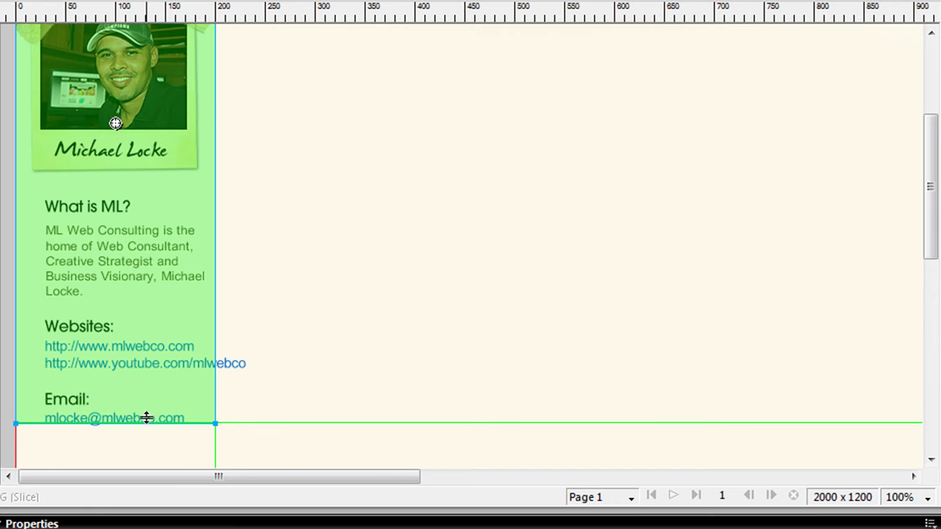
pyautogui.press('2')
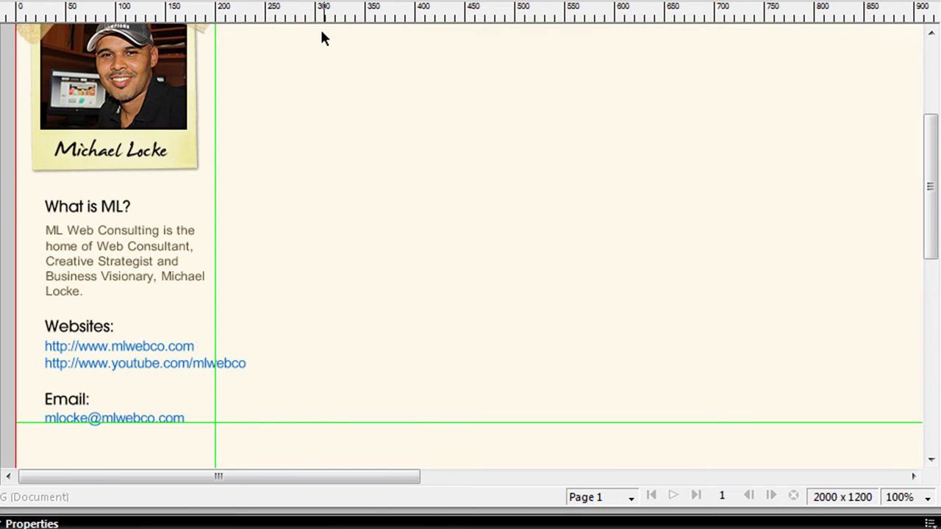
# - Scroll down the left column and select the ML Web Consulting description text
pyautogui.scroll(3, 116, 360)
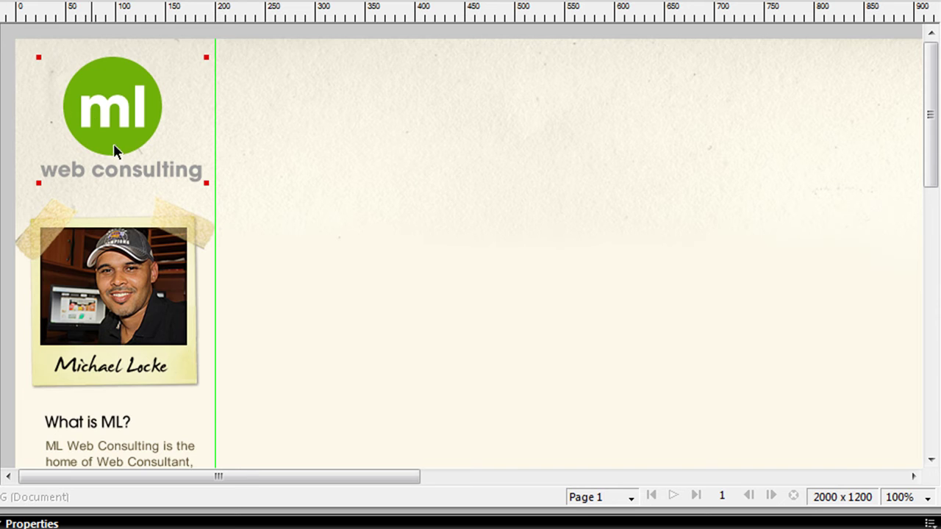
pyautogui.scroll(-3, 78, 179)
pyautogui.scroll(-3, 79, 179)
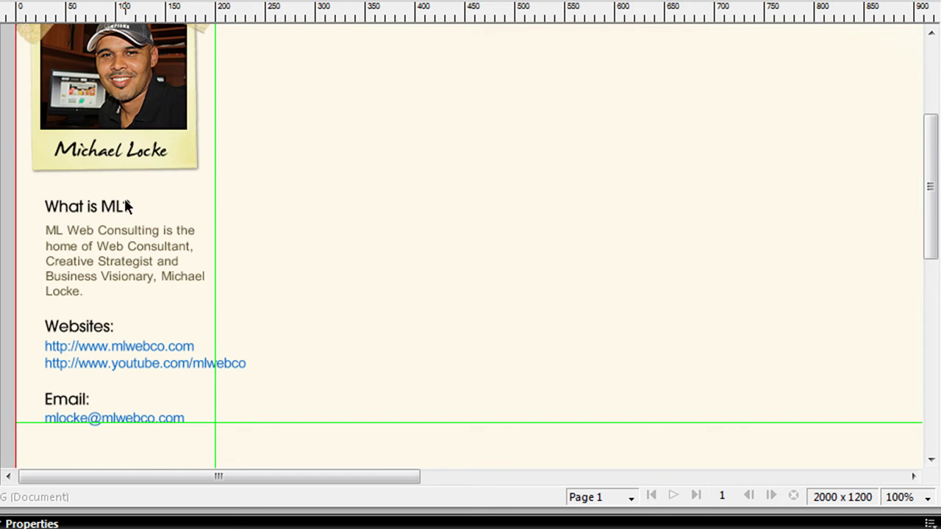
pyautogui.scroll(6, 92, 338)
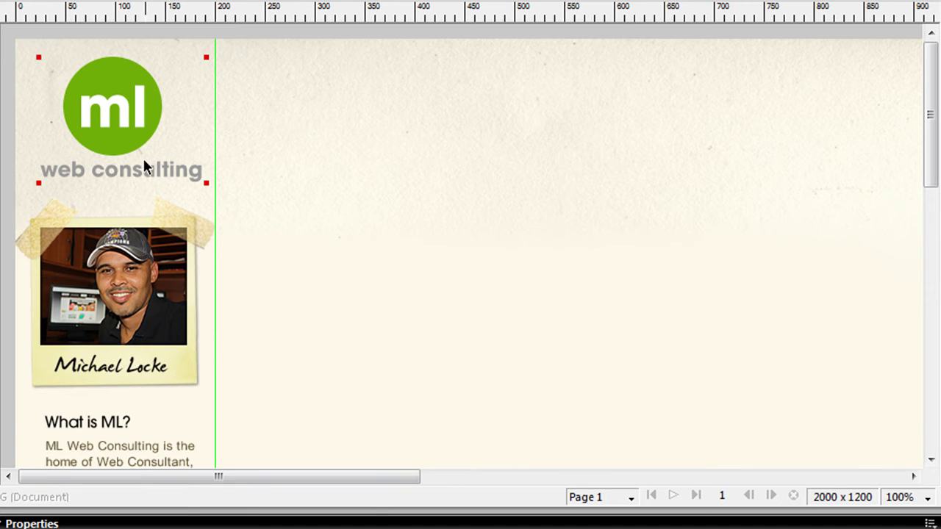
pyautogui.scroll(-3, 245, 255)
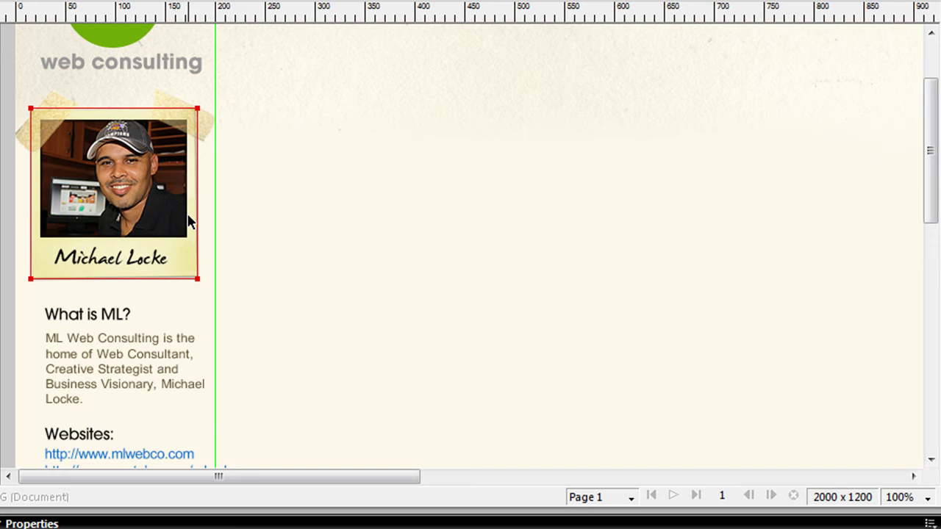
pyautogui.scroll(-1, 188, 220)
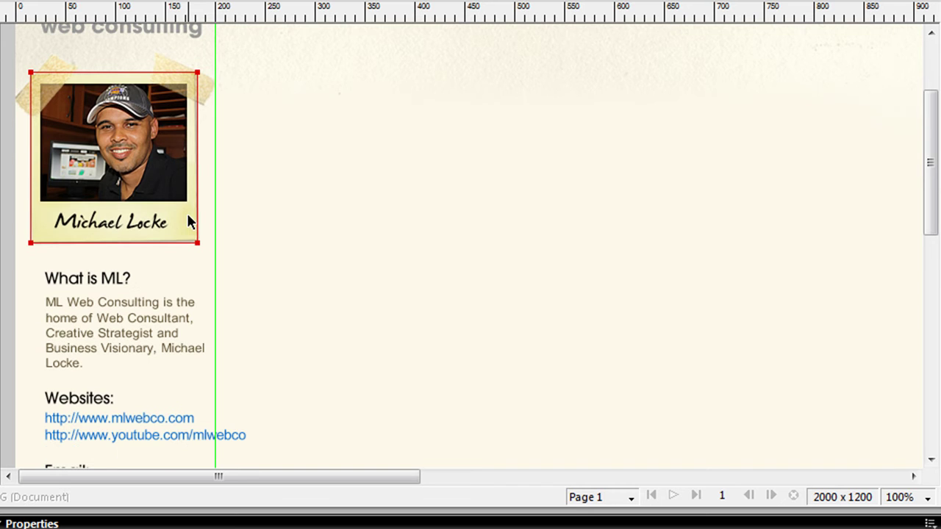
pyautogui.scroll(-1, 188, 222)
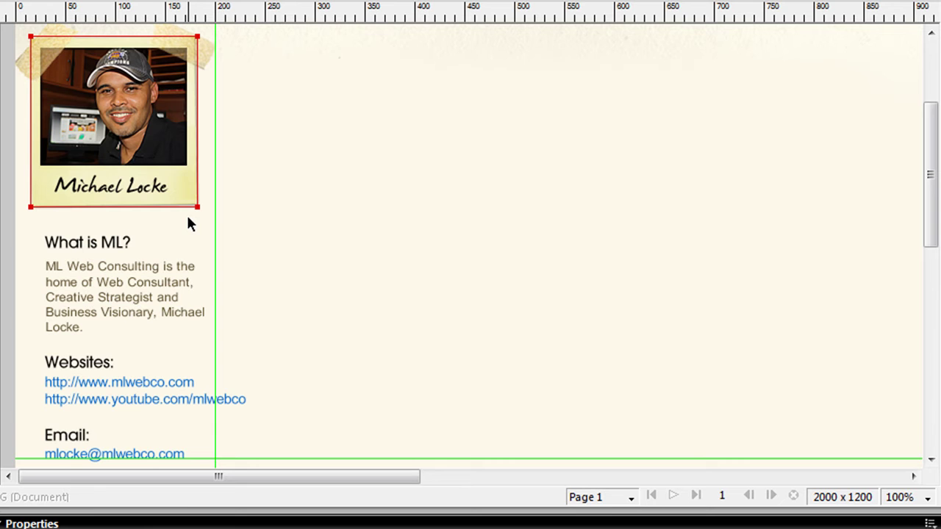
pyautogui.scroll(-1, 187, 214)
pyautogui.click(172, 215)
pyautogui.click(61, 231)
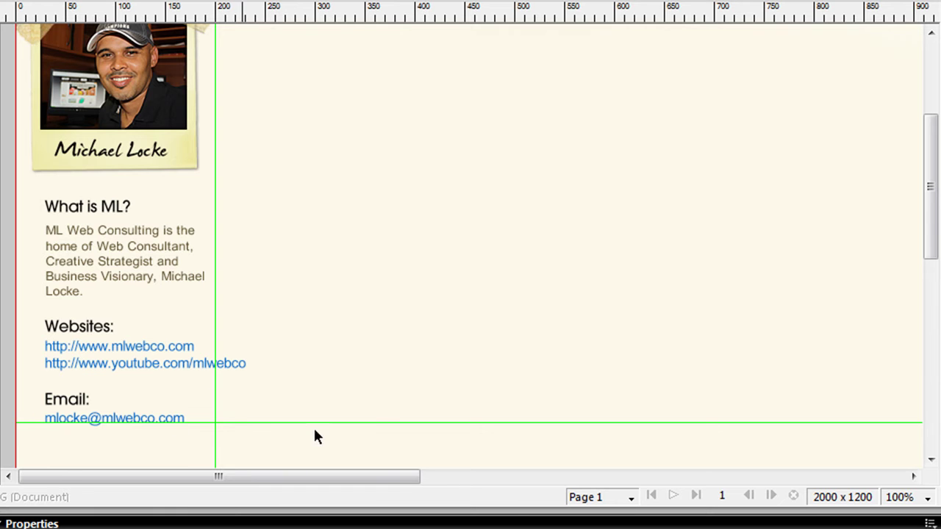
# - Scroll back up and set the view zoom to 50%
pyautogui.scroll(2, 380, 348)
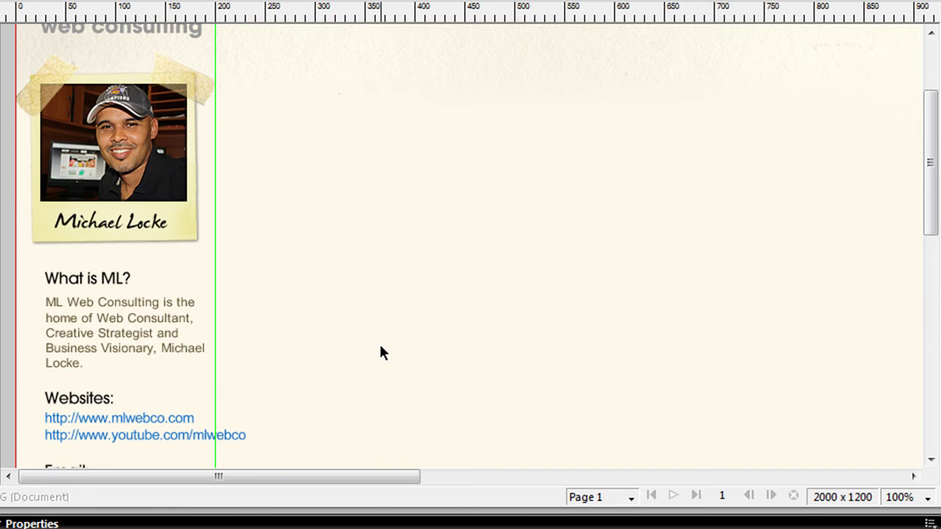
pyautogui.click(911, 497)
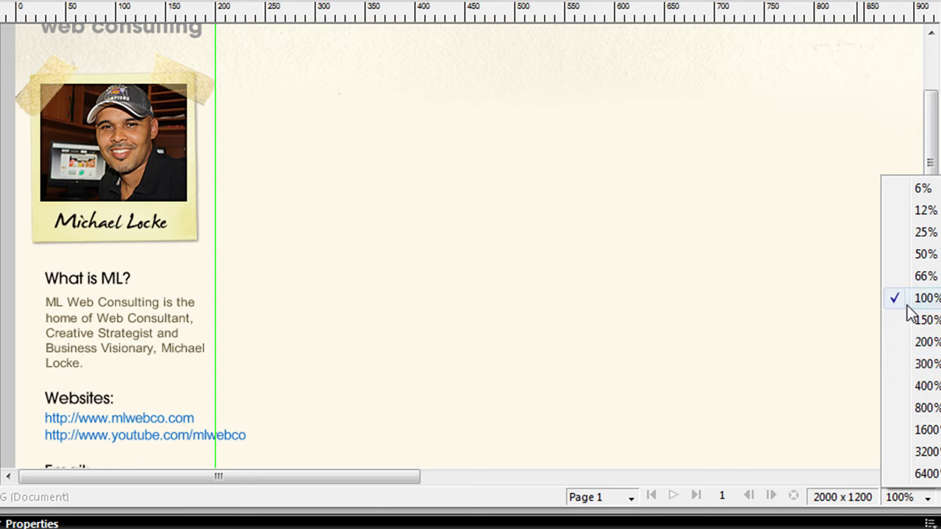
pyautogui.click(912, 257)
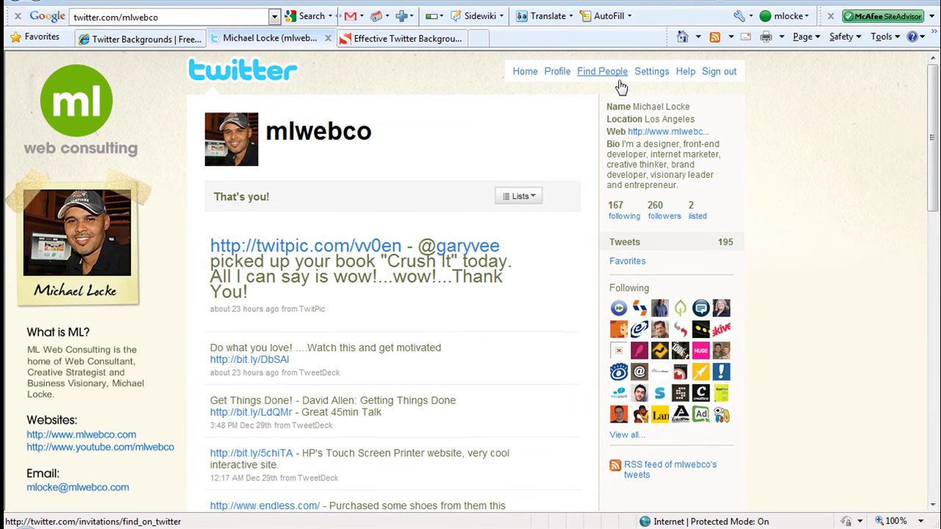
# - Go to Twitter Settings > Design and reveal the 'Change background image' upload options
pyautogui.click(644, 78)
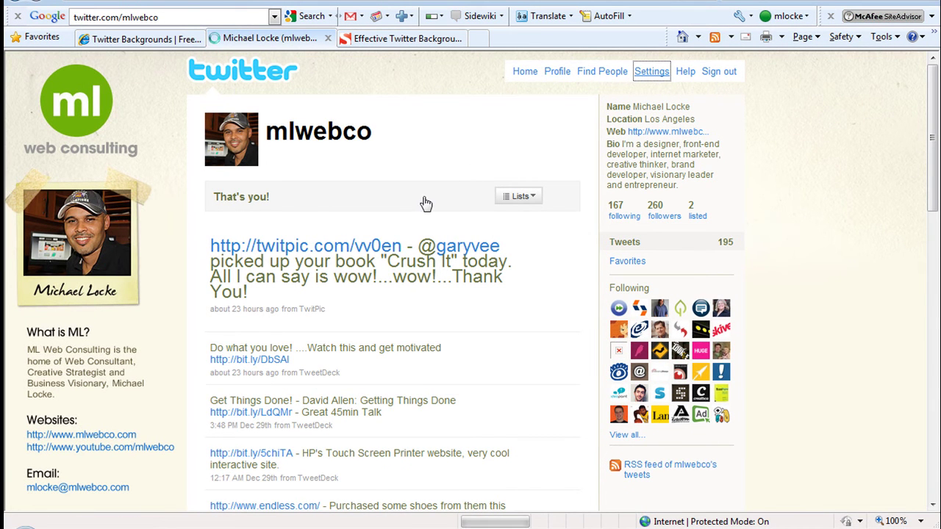
pyautogui.scroll(-3, 414, 202)
pyautogui.scroll(3, 414, 191)
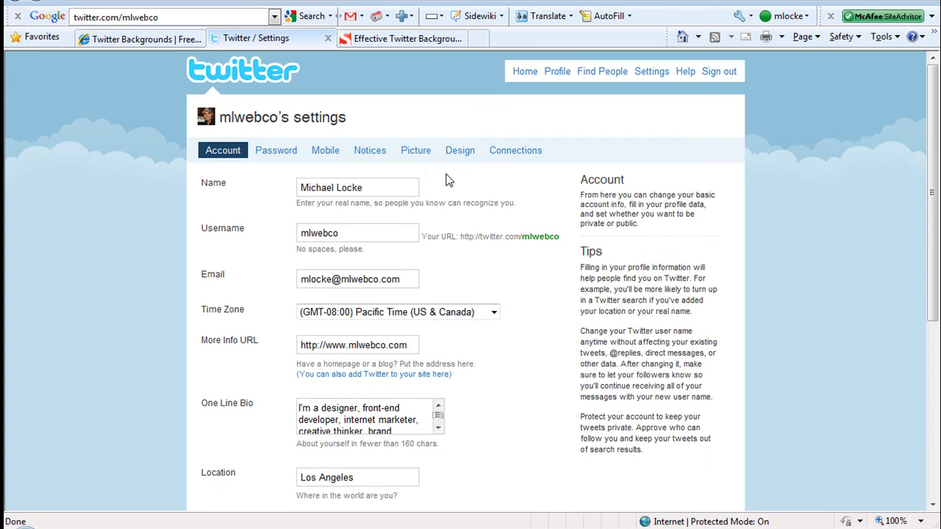
pyautogui.click(452, 156)
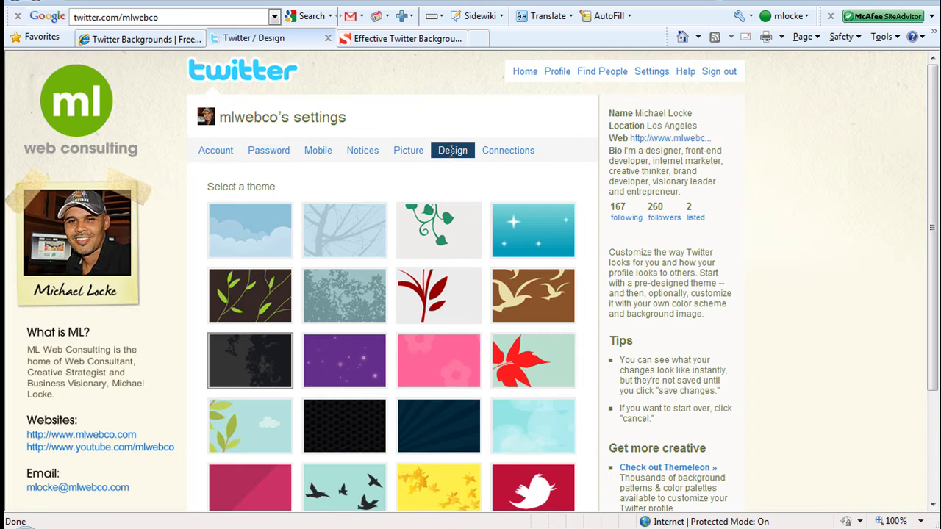
pyautogui.scroll(-5, 448, 164)
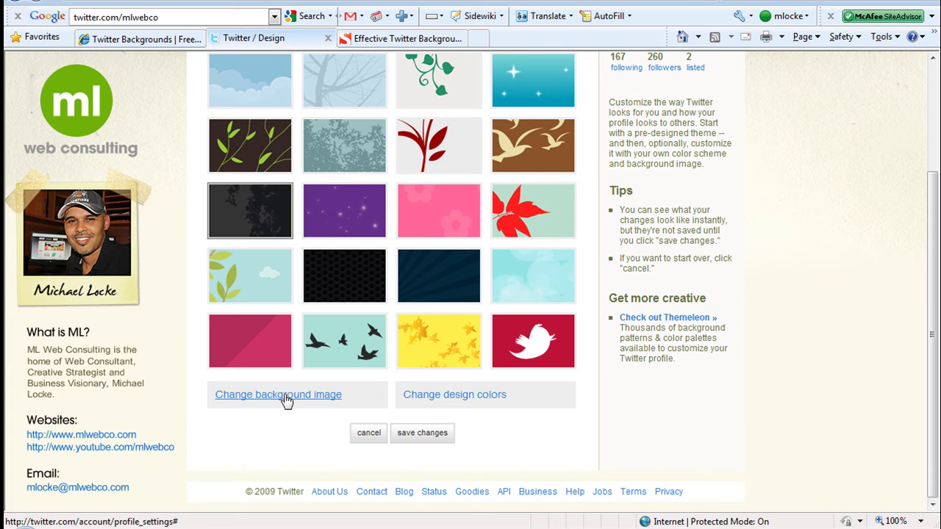
pyautogui.click(293, 401)
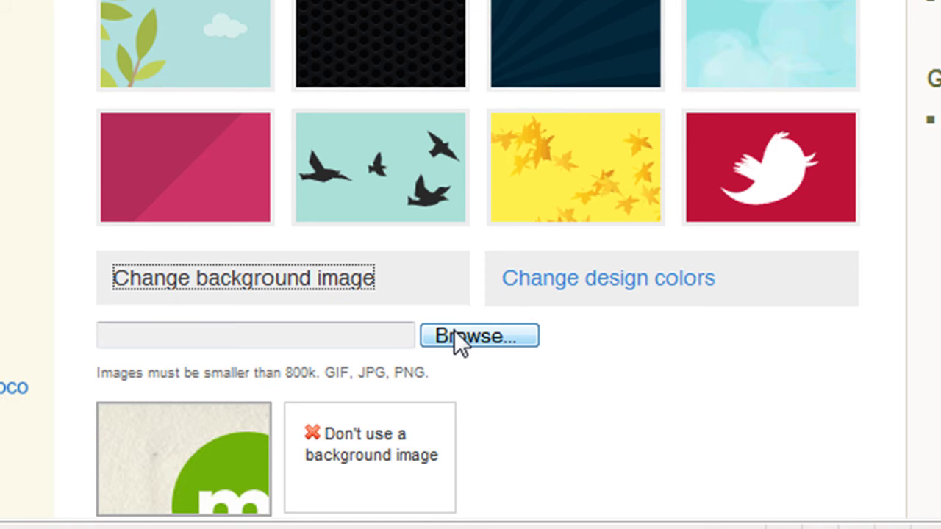
pyautogui.scroll(4, 488, 62)
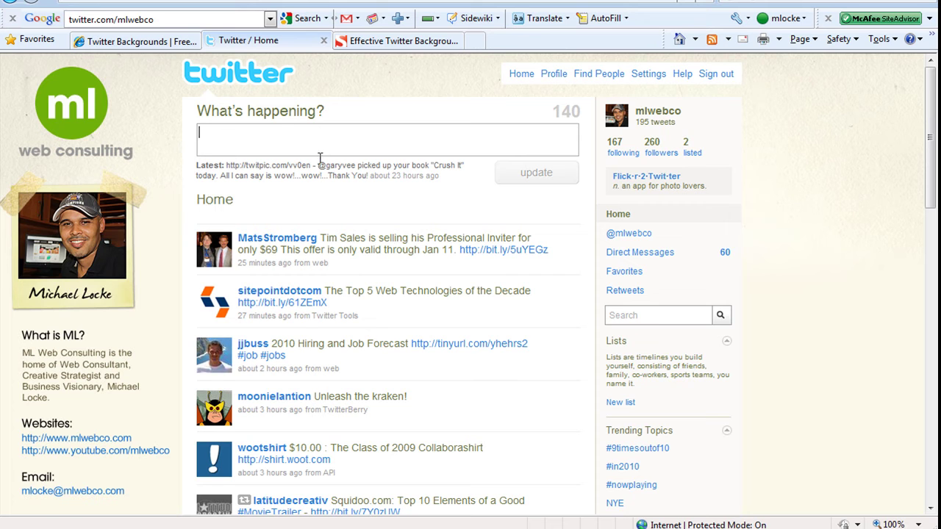
# - Check how the ml web consulting background frames the Twitter home timeline
pyautogui.moveTo(931, 114)
pyautogui.mouseDown()
pyautogui.moveTo(931, 276)
pyautogui.moveTo(931, 103)
pyautogui.mouseUp()
# - View the profile page, scroll through its tweets, then return to the Home timeline
pyautogui.click(557, 76)
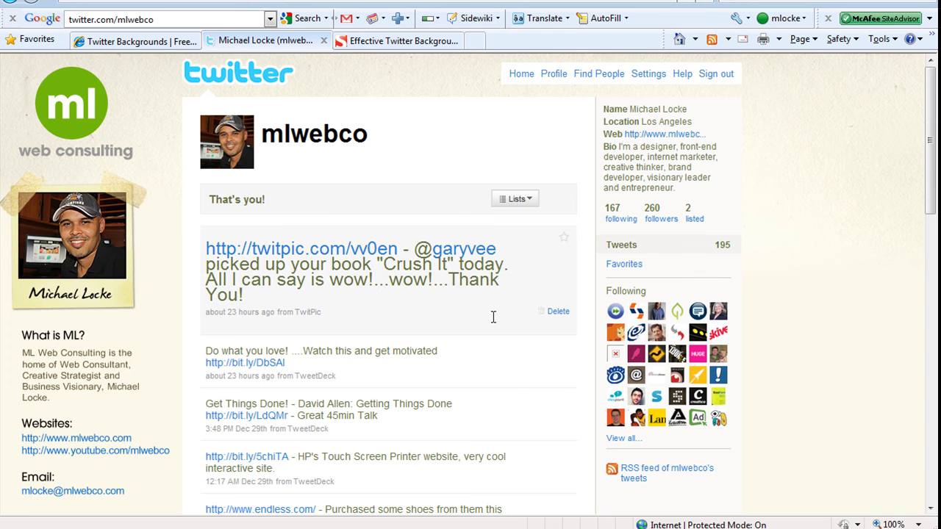
pyautogui.scroll(-5, 496, 318)
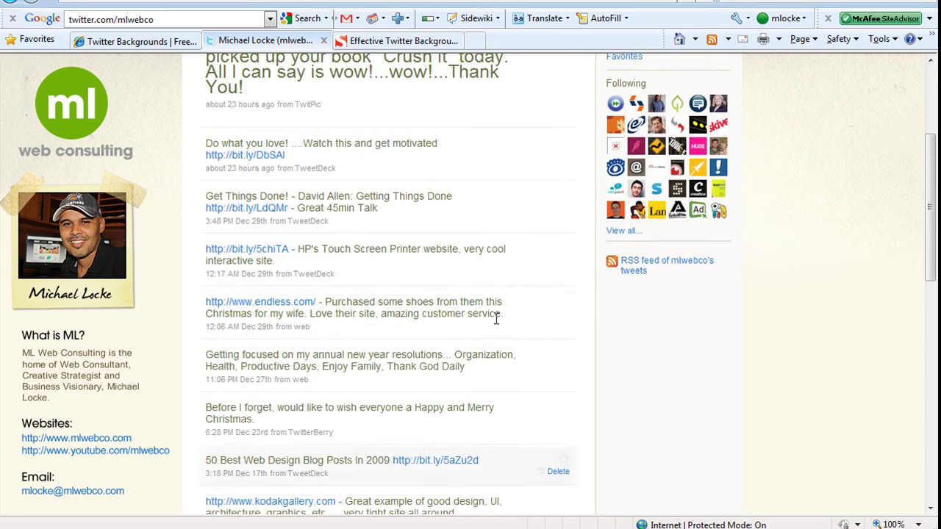
pyautogui.scroll(5, 456, 309)
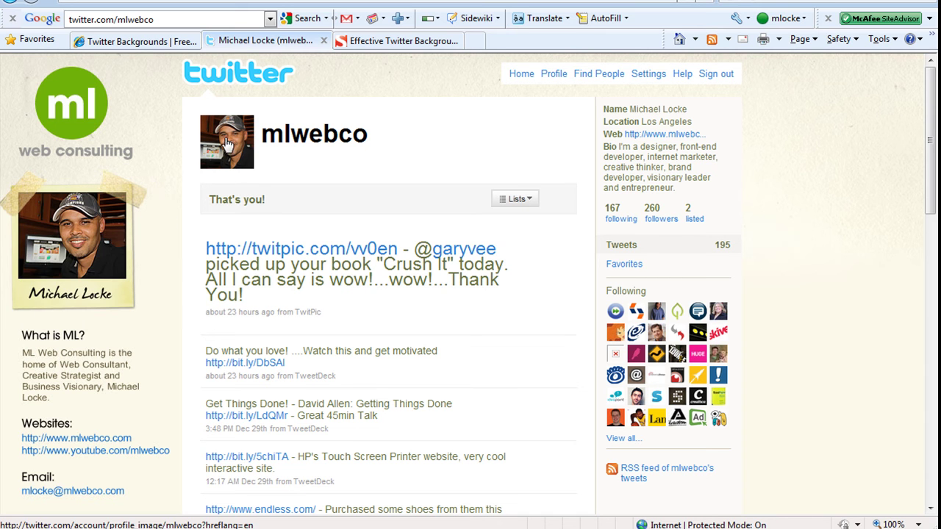
pyautogui.click(550, 75)
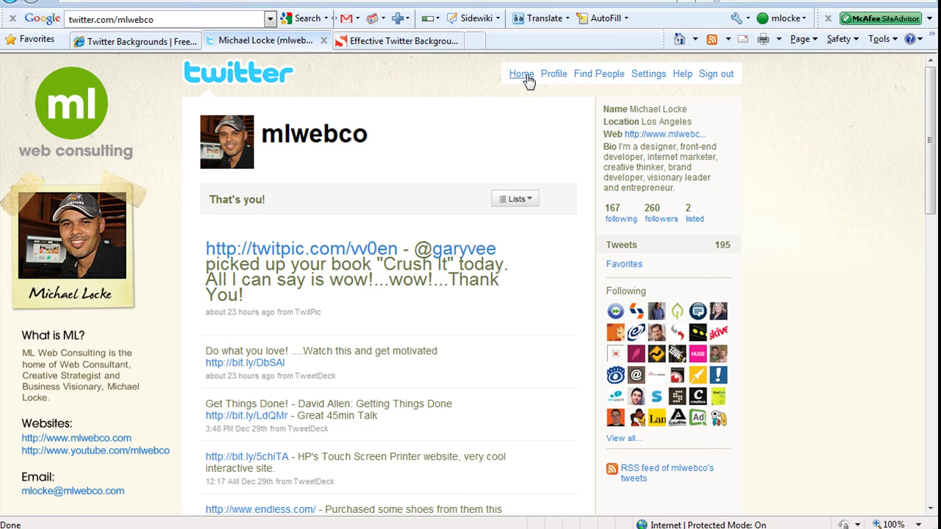
pyautogui.click(521, 75)
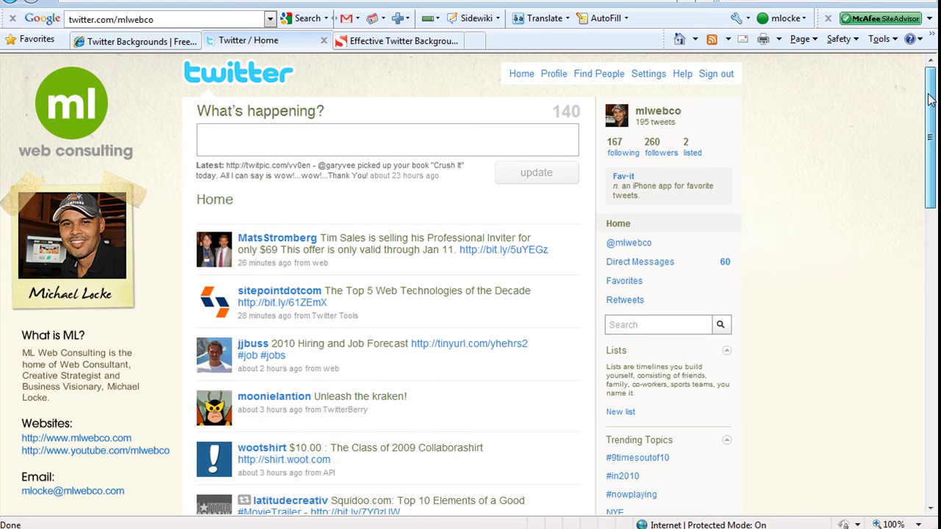
pyautogui.moveTo(930, 102); pyautogui.dragTo(930, 178)
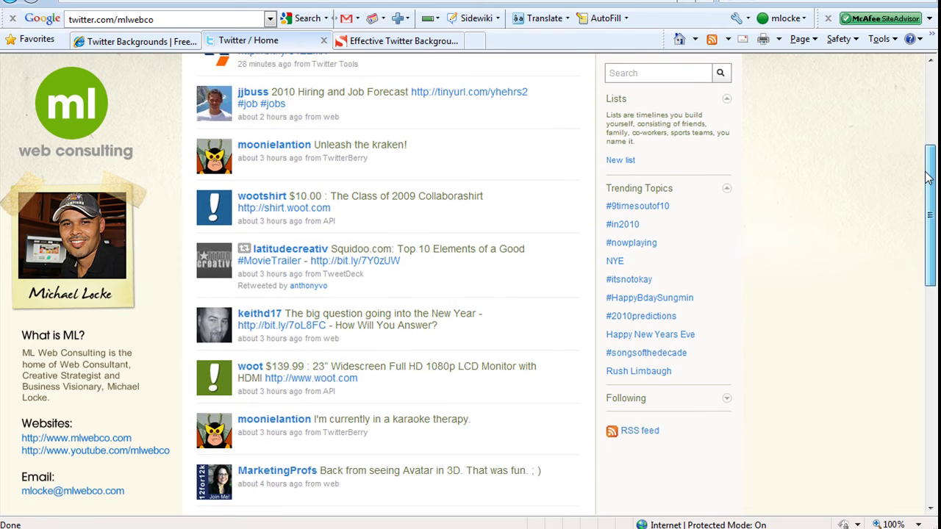
pyautogui.scroll(-4, 279, 394)
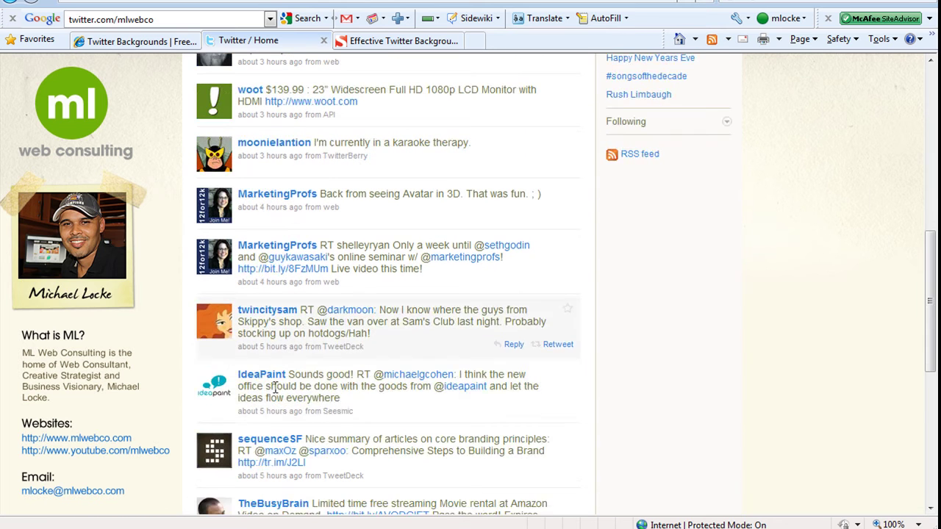
pyautogui.scroll(-2, 276, 378)
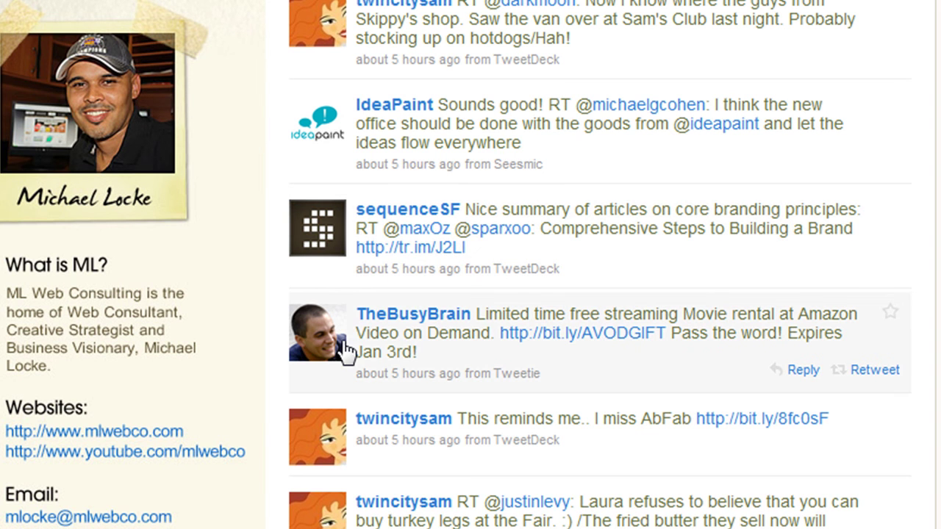
# - Load tweets from about 8 hours ago using the 'more' button below the home timeline
pyautogui.scroll(-3, 344, 351)
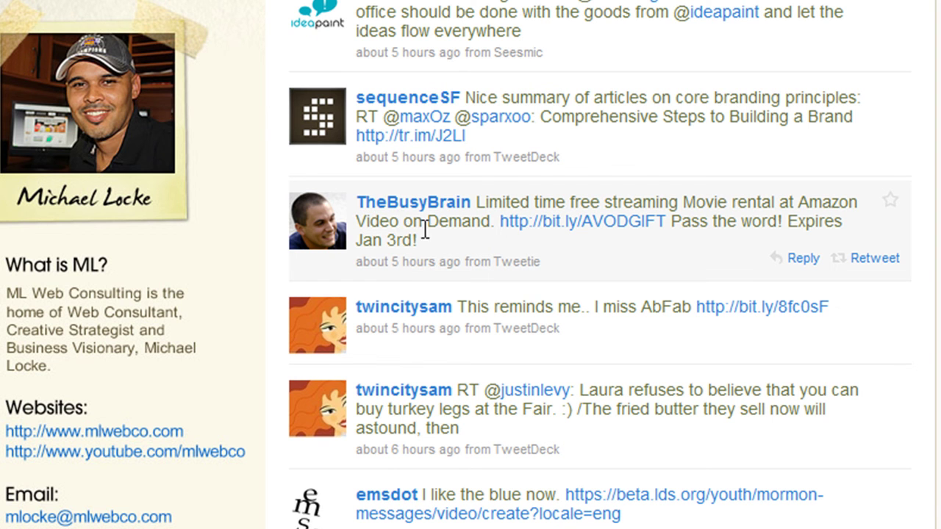
pyautogui.scroll(-5, 437, 221)
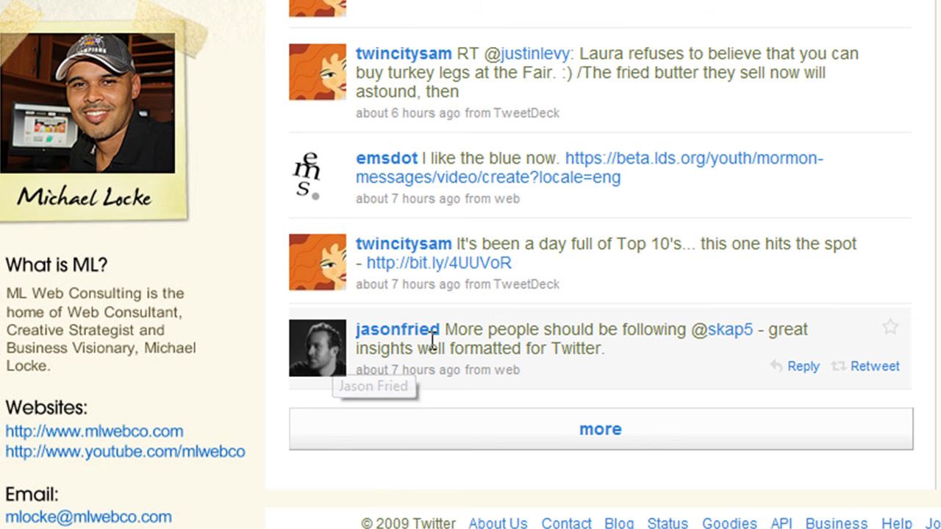
pyautogui.click(560, 428)
pyautogui.scroll(-10, 557, 414)
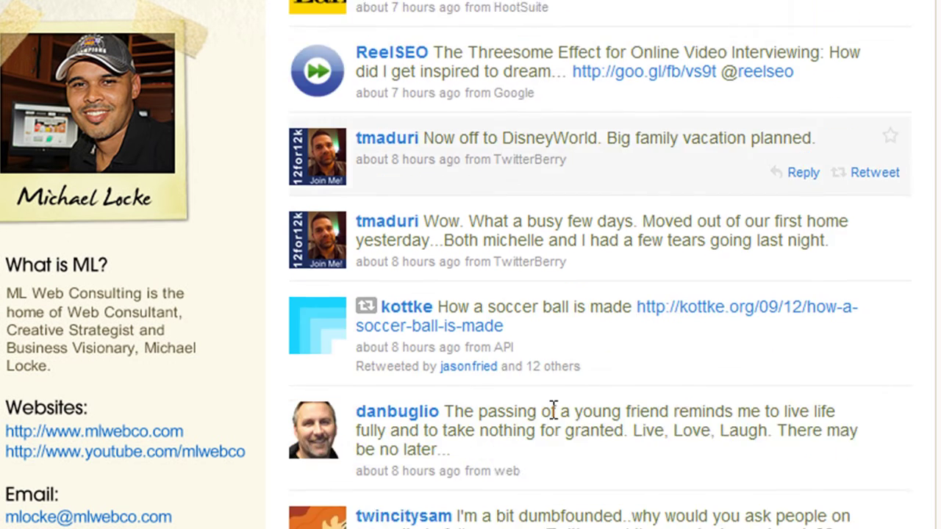
pyautogui.scroll(-5, 554, 410)
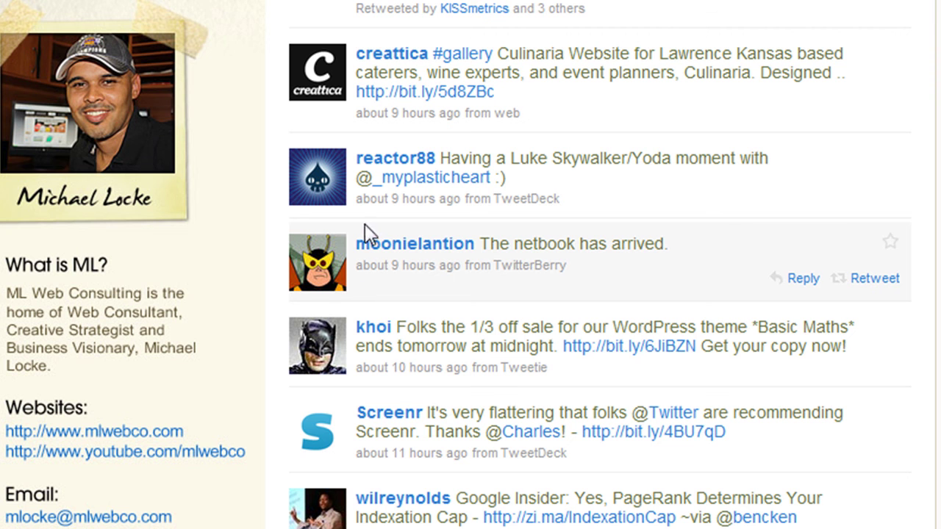
pyautogui.scroll(-3, 364, 289)
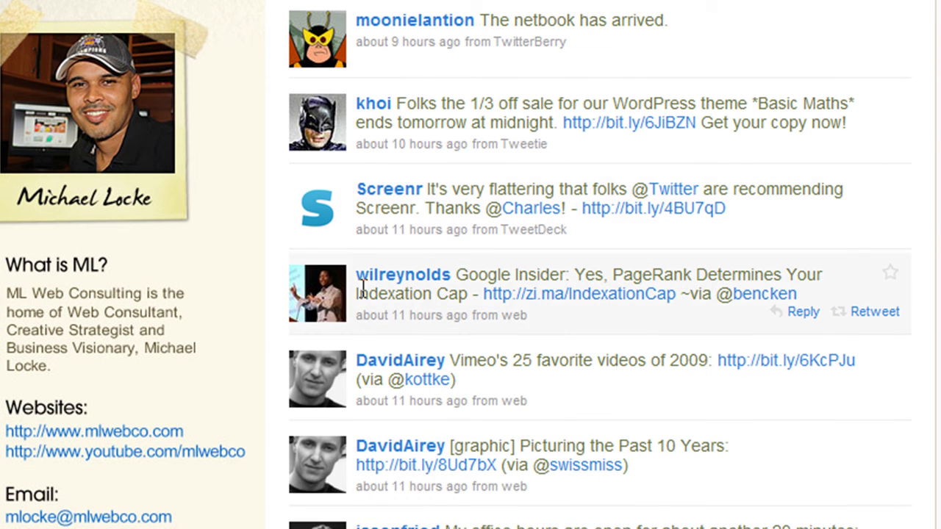
pyautogui.scroll(-2, 355, 289)
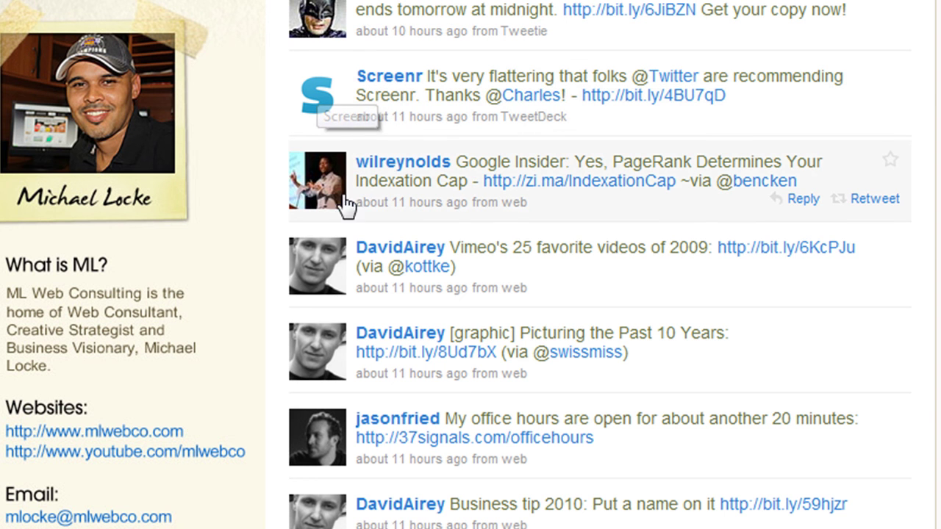
pyautogui.scroll(-1, 347, 305)
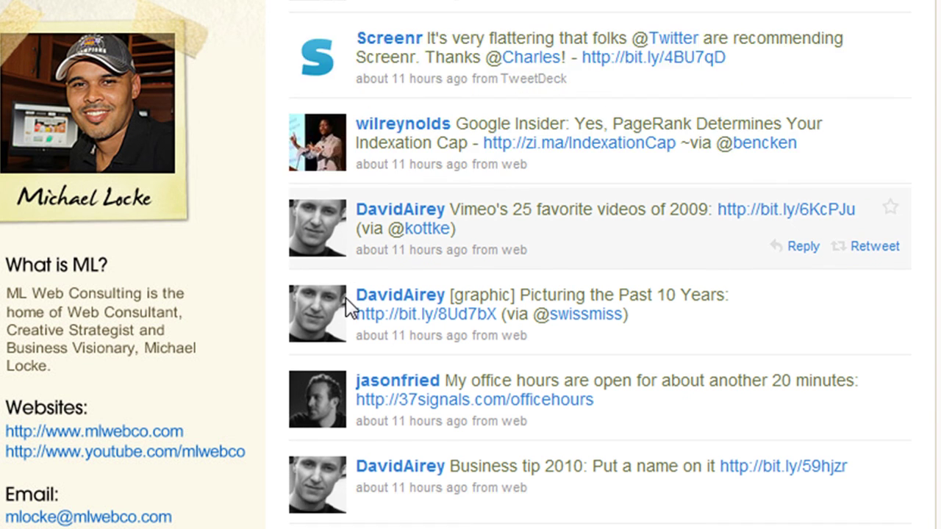
pyautogui.scroll(-4, 346, 297)
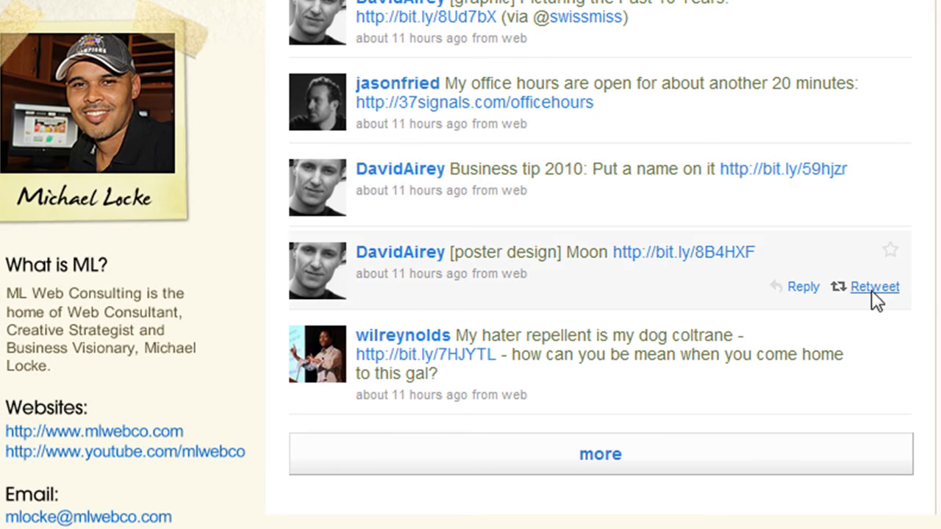
pyautogui.scroll(14, 600, 264)
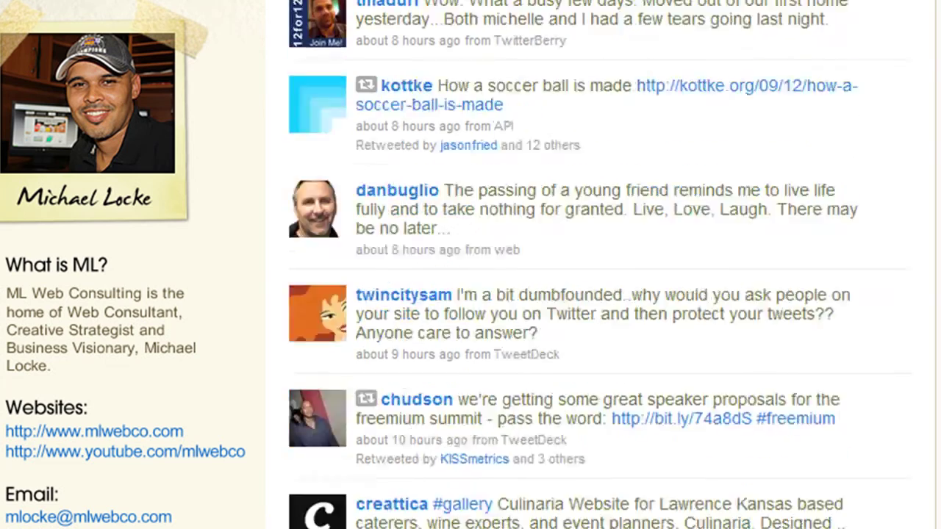
pyautogui.scroll(8, 937, 301)
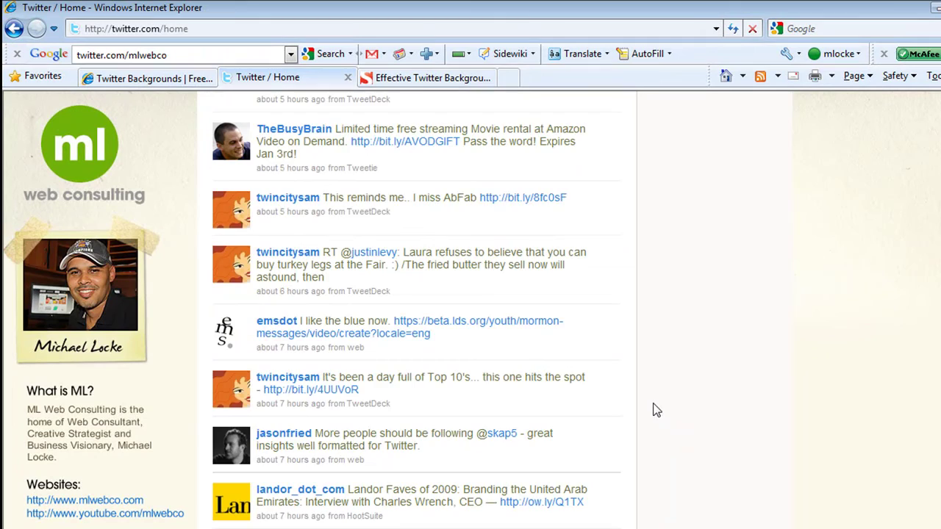
pyautogui.scroll(8, 656, 411)
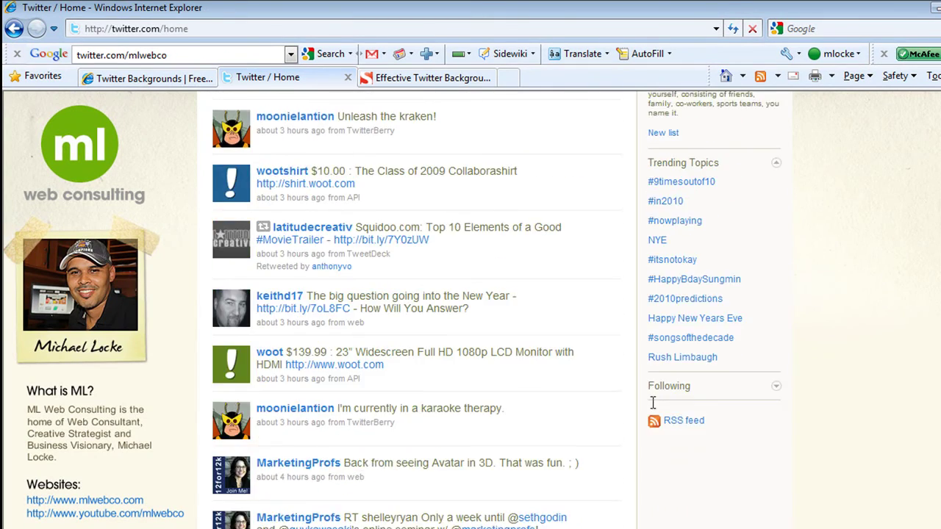
pyautogui.scroll(4, 633, 378)
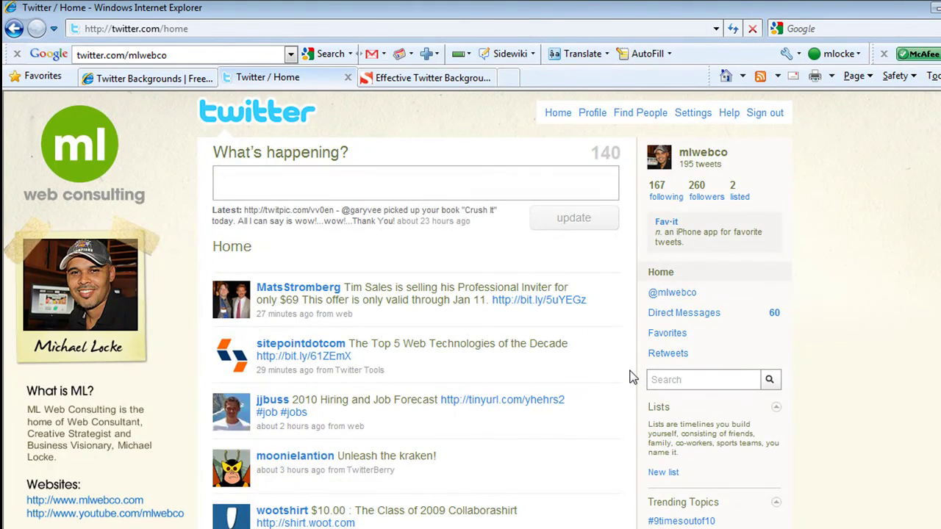